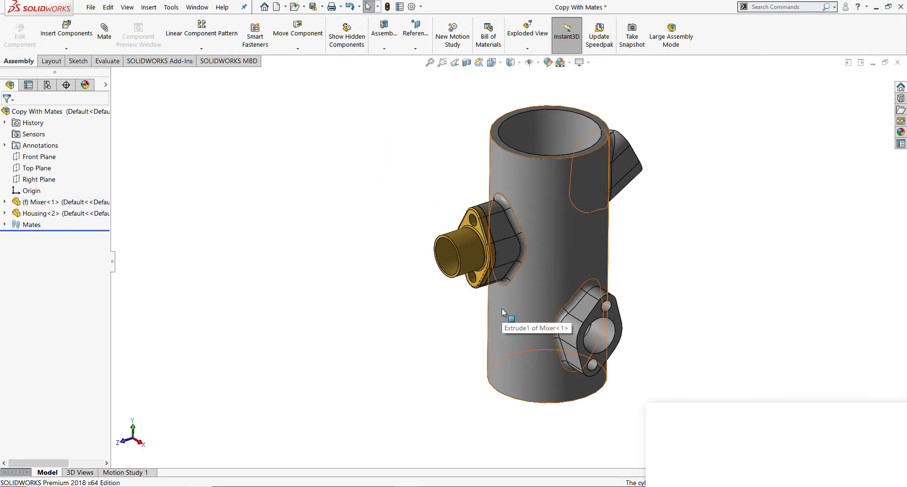
# Step: Examine the mixer's mounting flanges from rotated and isometric views
pyautogui.hotkey('ctrl', '7')
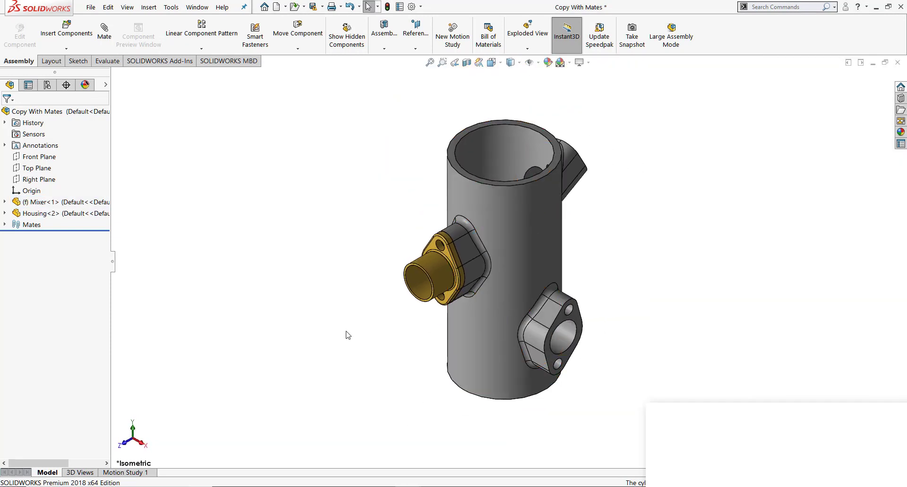
pyautogui.click(571, 324)
pyautogui.moveTo(650, 219); pyautogui.dragTo(613, 199, button='middle')
pyautogui.click(569, 181)
pyautogui.click(611, 200)
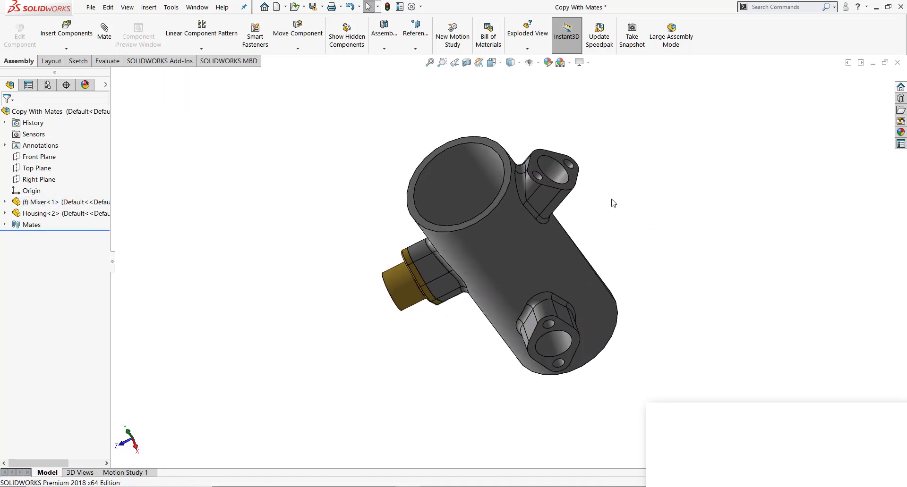
pyautogui.hotkey('ctrl', '7')
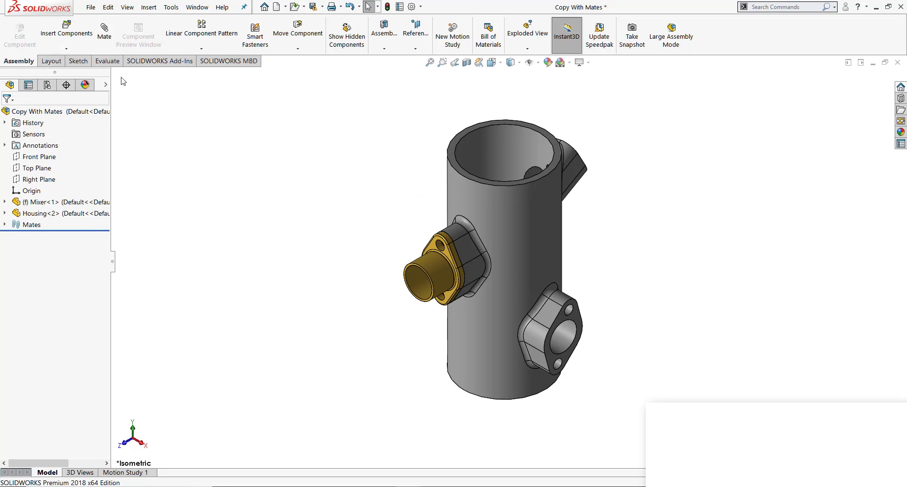
# Step: Start Copy with Mates for the Housing component and proceed to its mate references
pyautogui.click(69, 50)
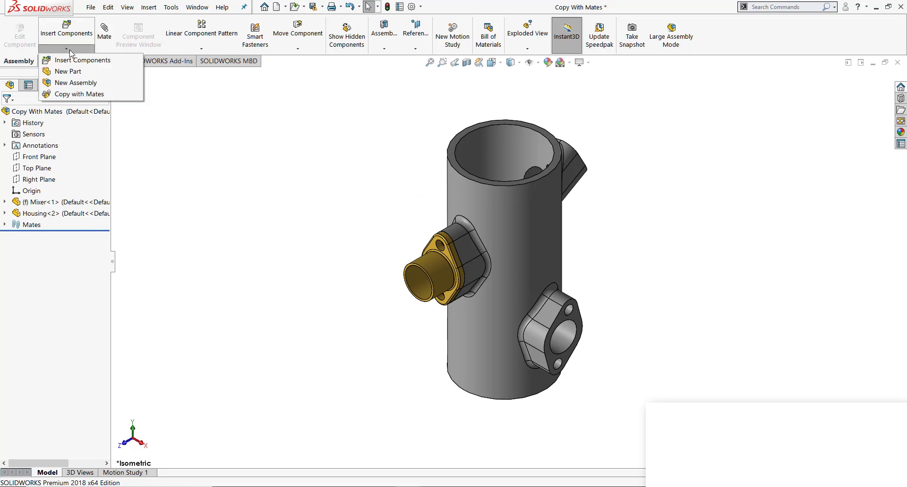
pyautogui.click(102, 95)
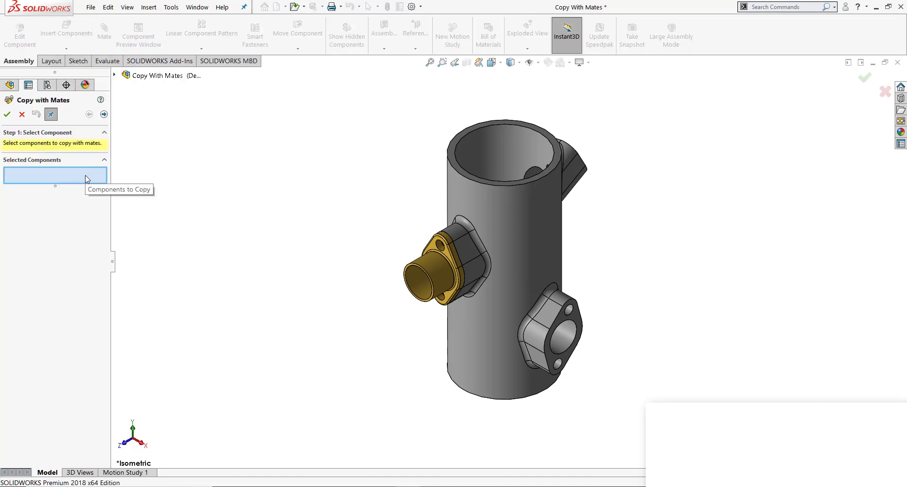
pyautogui.click(440, 265)
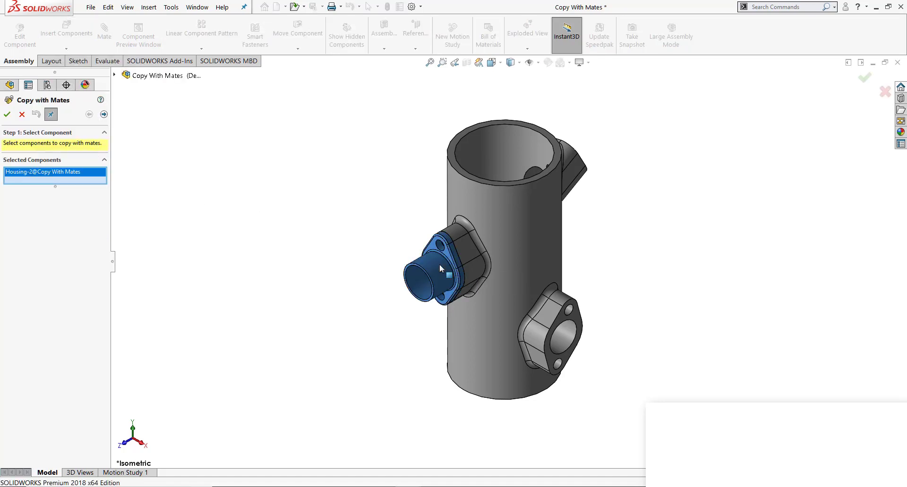
pyautogui.click(103, 113)
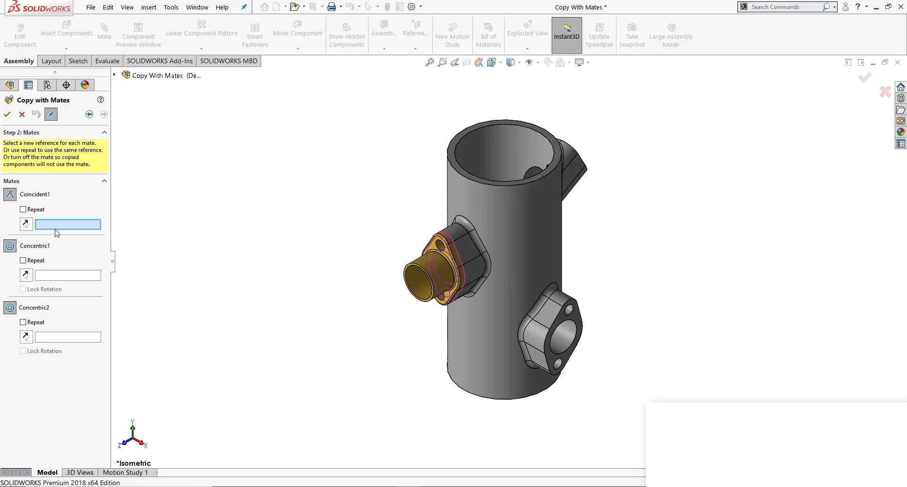
# Step: Place a housing copy on the mixer's lower flange, making it coincident with the flange face and concentric with its two bolt holes
pyautogui.scroll(-5, 477, 270)
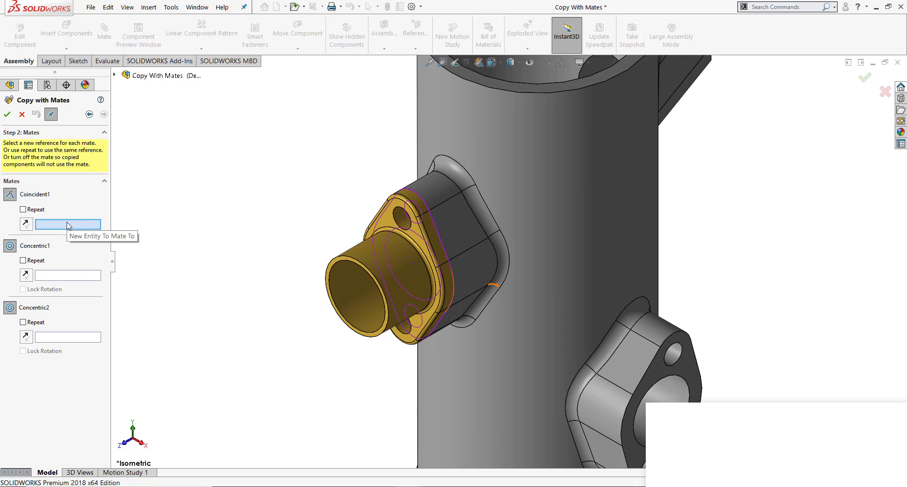
pyautogui.press('f')
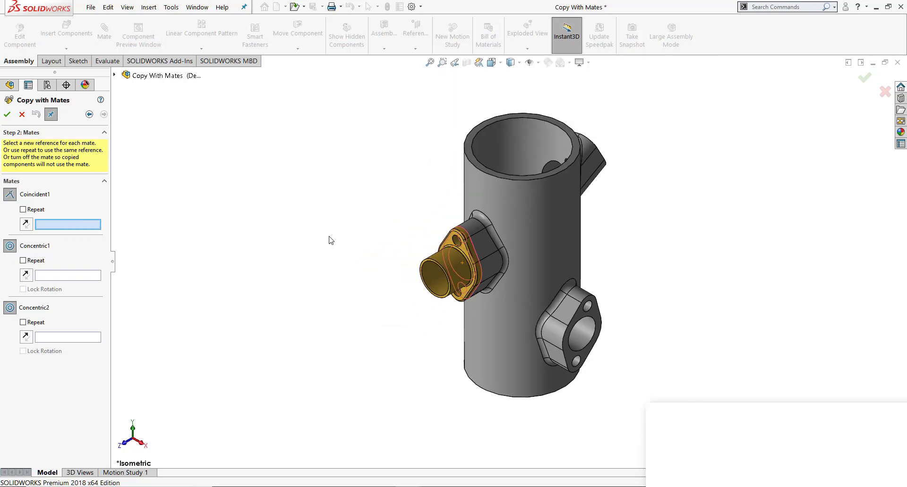
pyautogui.click(596, 315)
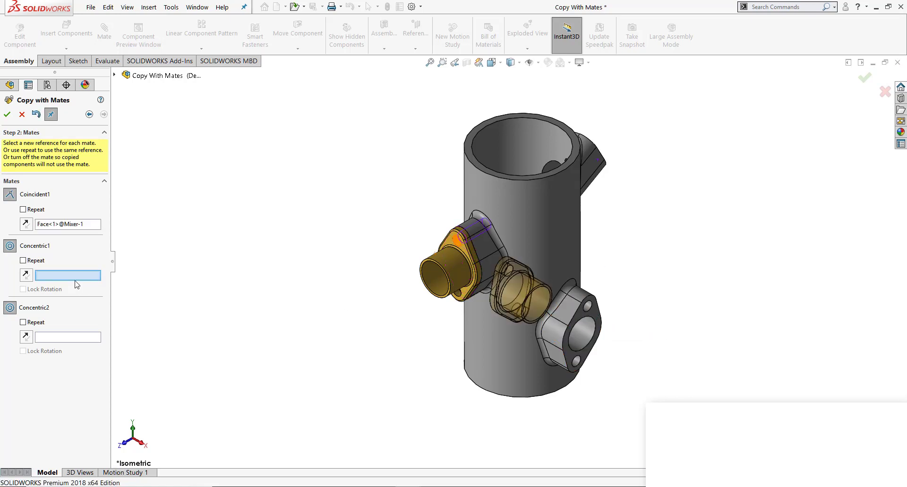
pyautogui.scroll(-3, 633, 334)
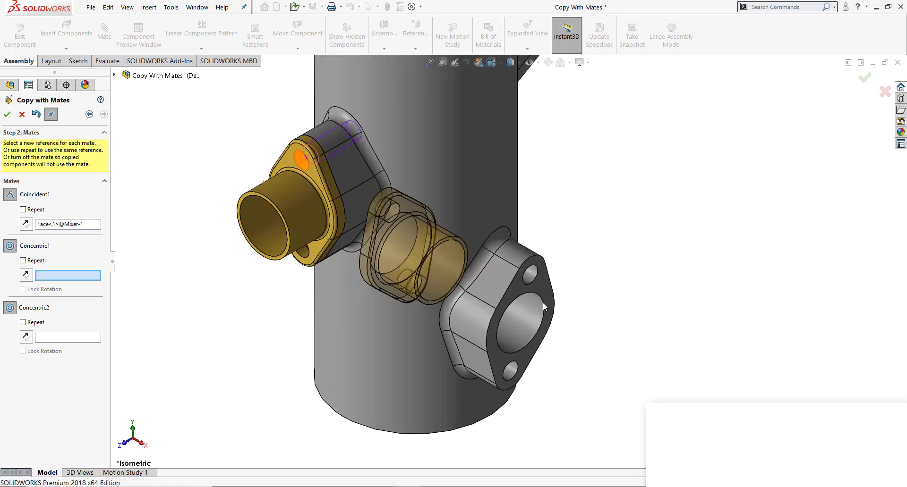
pyautogui.click(531, 278)
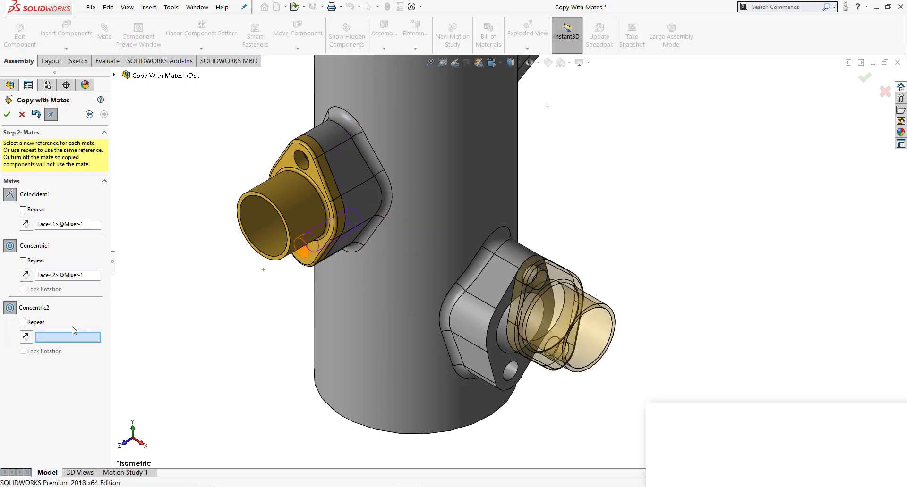
pyautogui.click(512, 373)
pyautogui.press('f')
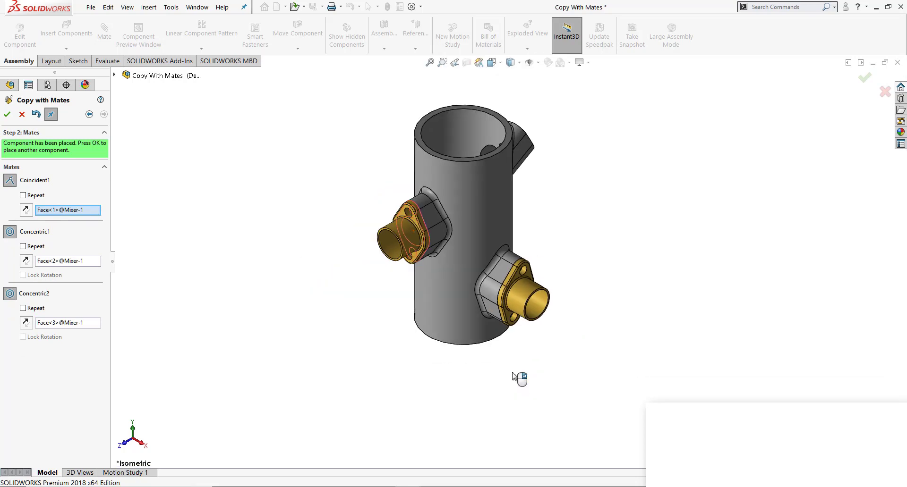
pyautogui.click(7, 114)
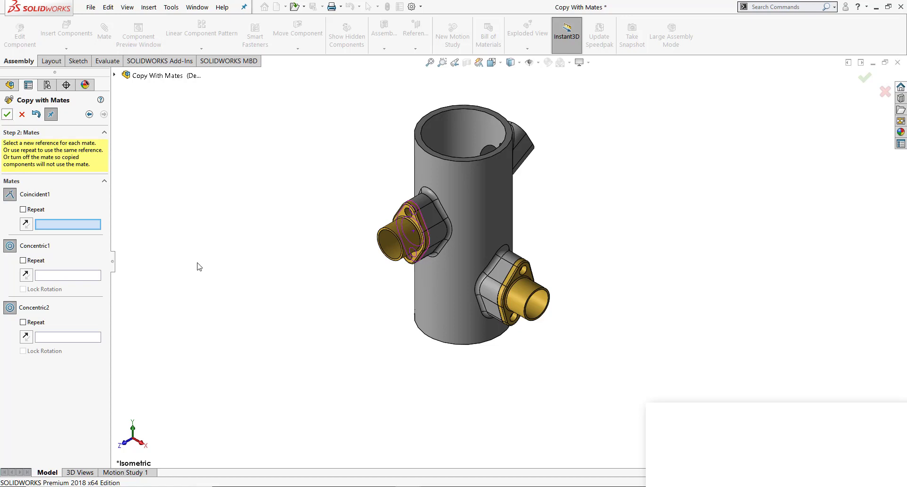
# Step: Place another housing copy on the mixer's upper rear flange using its face and two bolt holes, and finish Copy with Mates
pyautogui.moveTo(607, 218); pyautogui.dragTo(550, 245, button='middle')
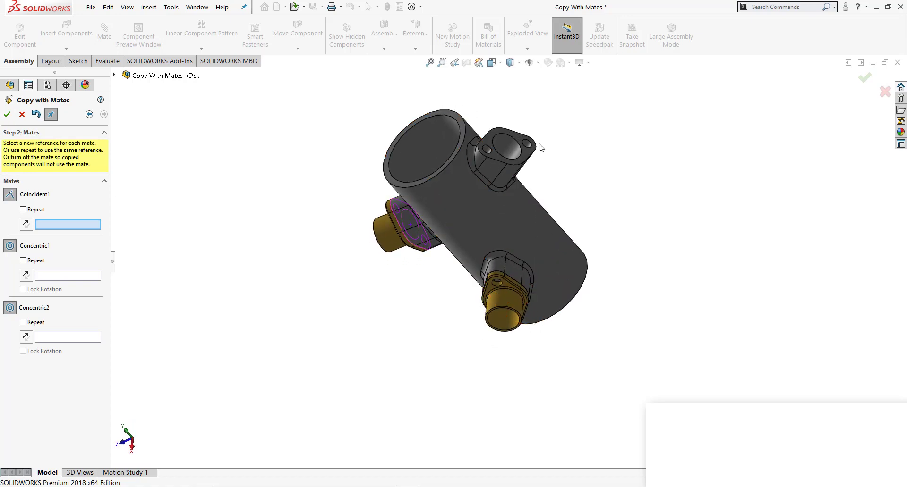
pyautogui.scroll(-3, 518, 139)
pyautogui.click(517, 164)
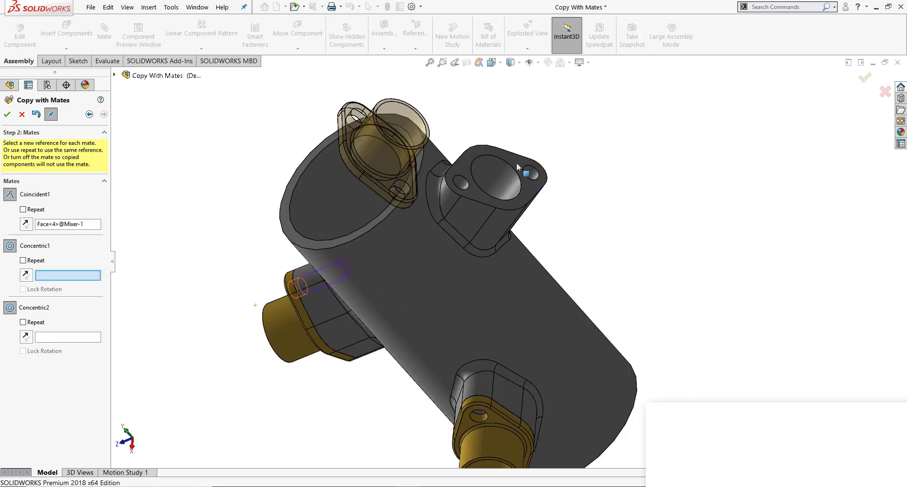
pyautogui.scroll(-2, 463, 185)
pyautogui.click(463, 191)
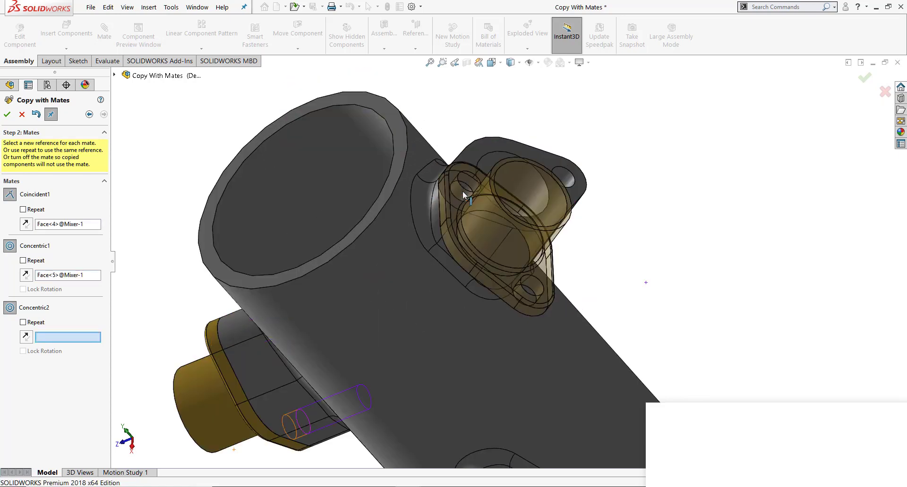
pyautogui.click(570, 180)
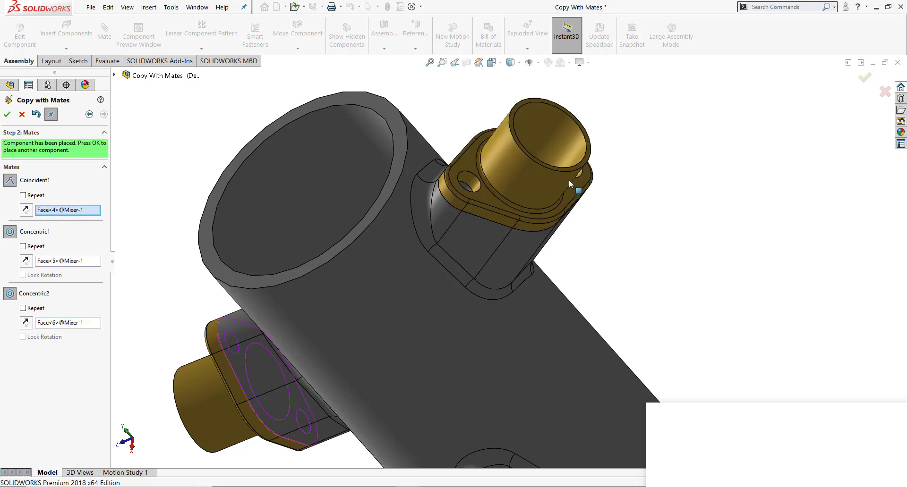
pyautogui.click(7, 114)
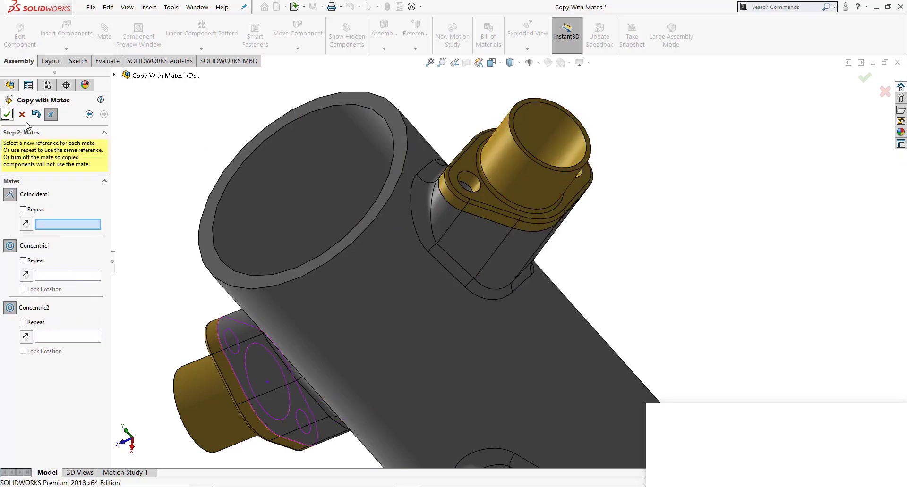
pyautogui.scroll(3, 375, 166)
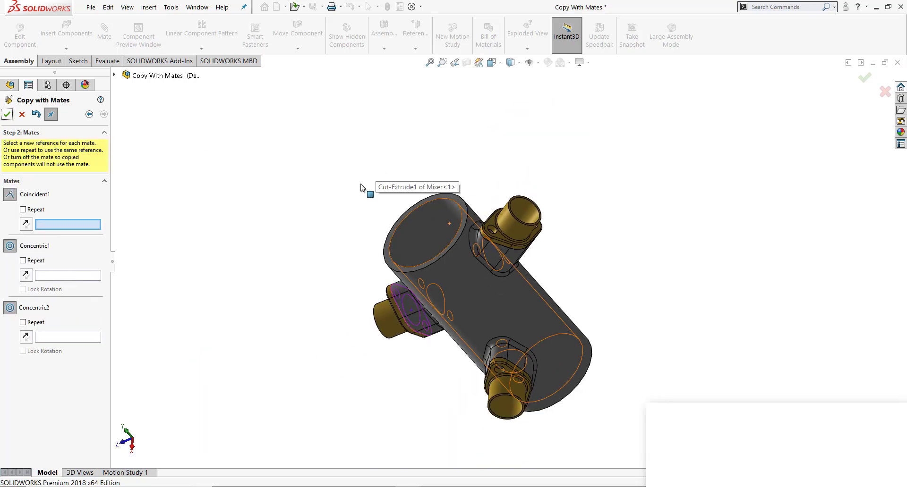
pyautogui.click(22, 114)
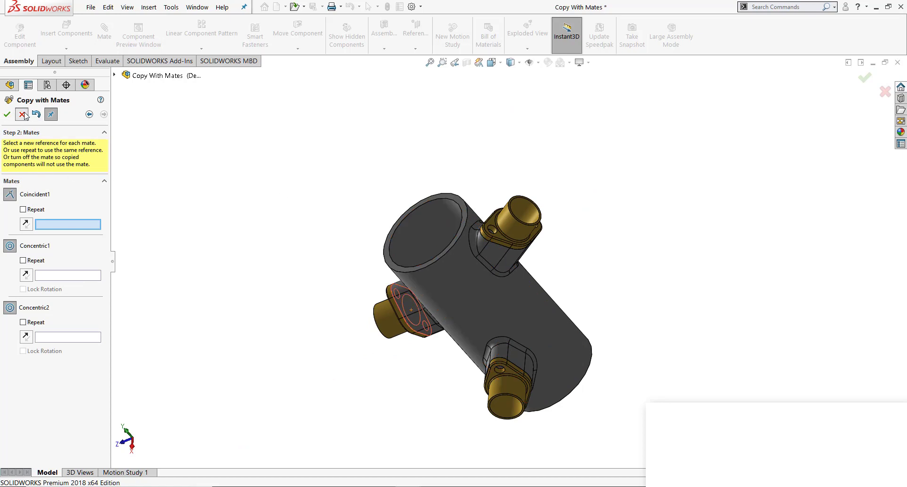
pyautogui.hotkey('ctrl', '7')
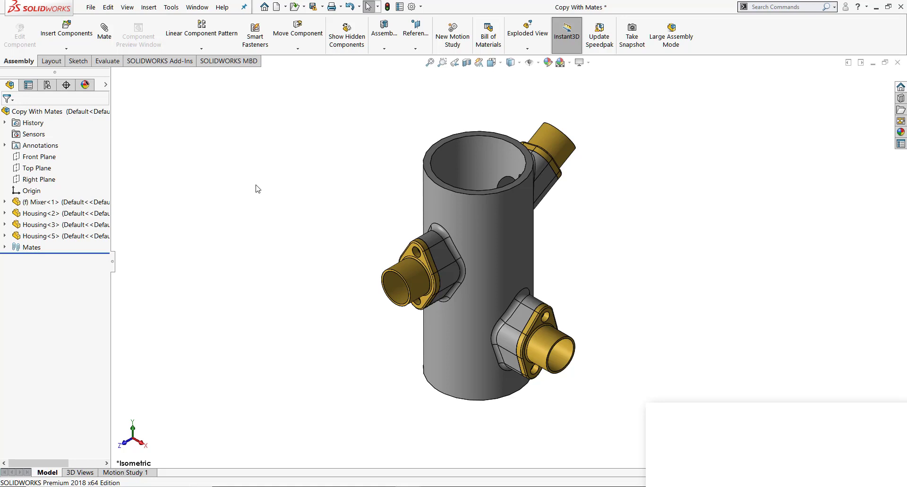
# Step: Switch to the Copy_With_Mates staircase assembly and start Copy with Mates for the step and spacer, proceeding to their mate references
pyautogui.hotkey('ctrl', 'Tab')
pyautogui.hotkey('ctrl', 'Tab')
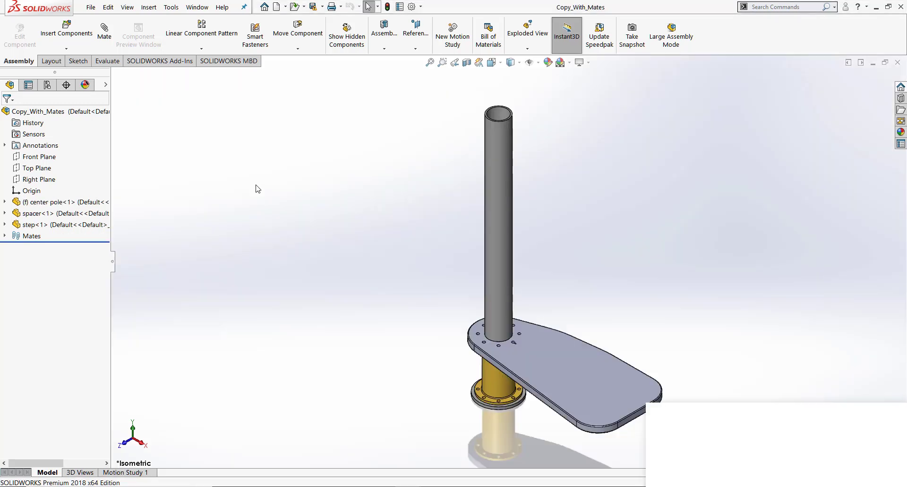
pyautogui.click(64, 49)
pyautogui.click(79, 94)
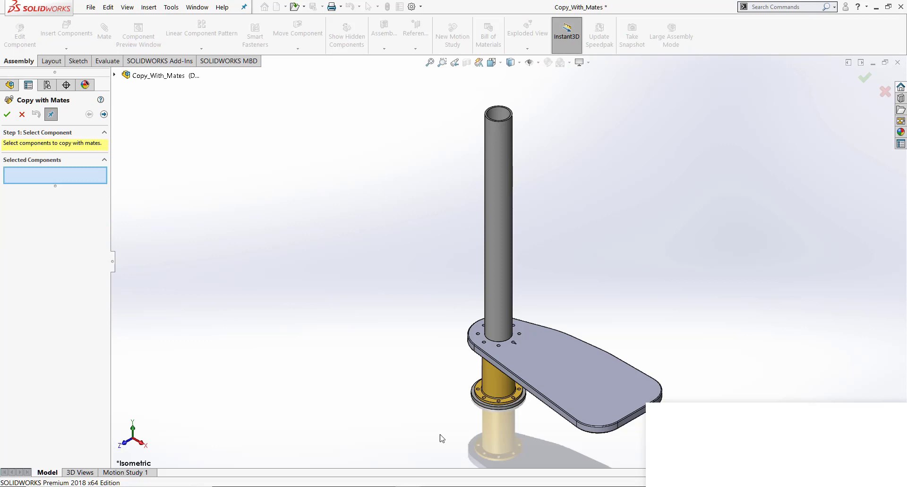
pyautogui.click(543, 355)
pyautogui.click(495, 391)
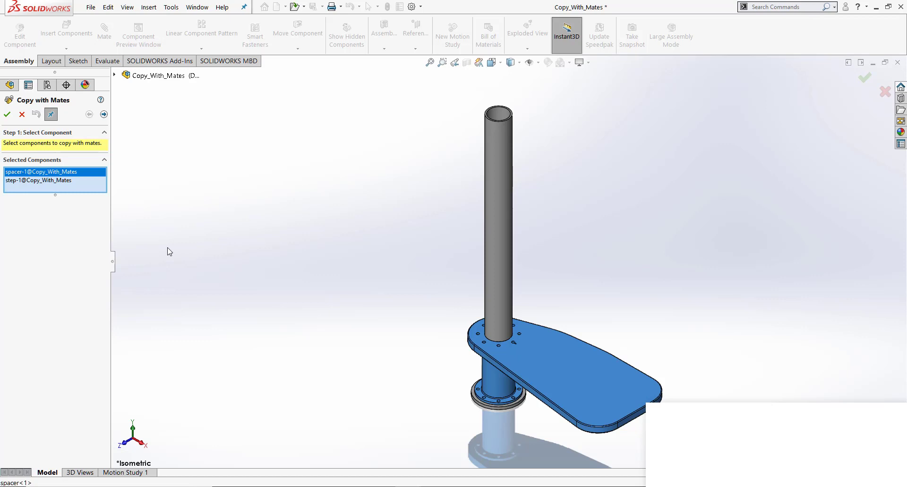
pyautogui.click(104, 114)
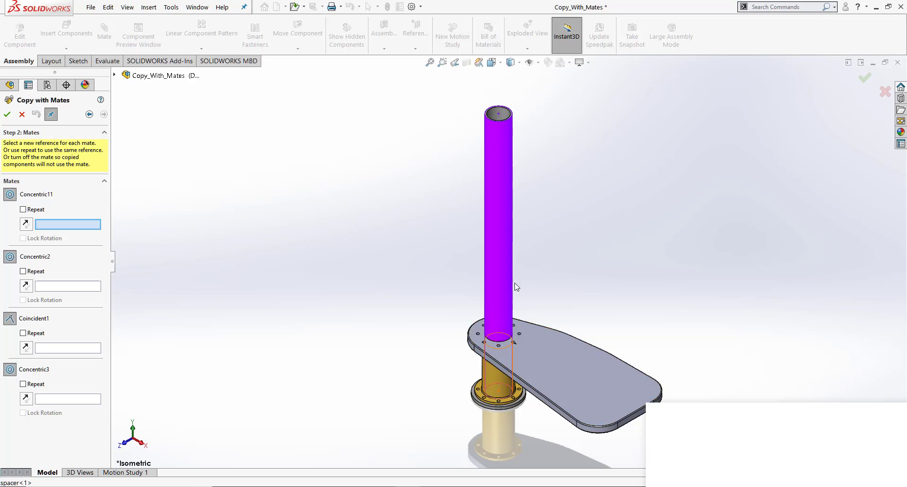
# Step: Repeat the center pole reference for Concentric11 and Concentric2, and assign the existing step's top face to Coincident1
pyautogui.click(33, 210)
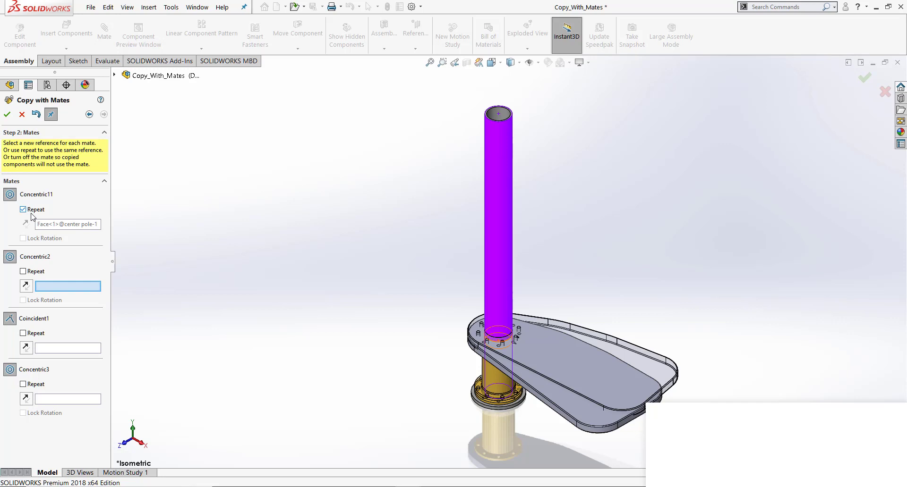
pyautogui.click(37, 274)
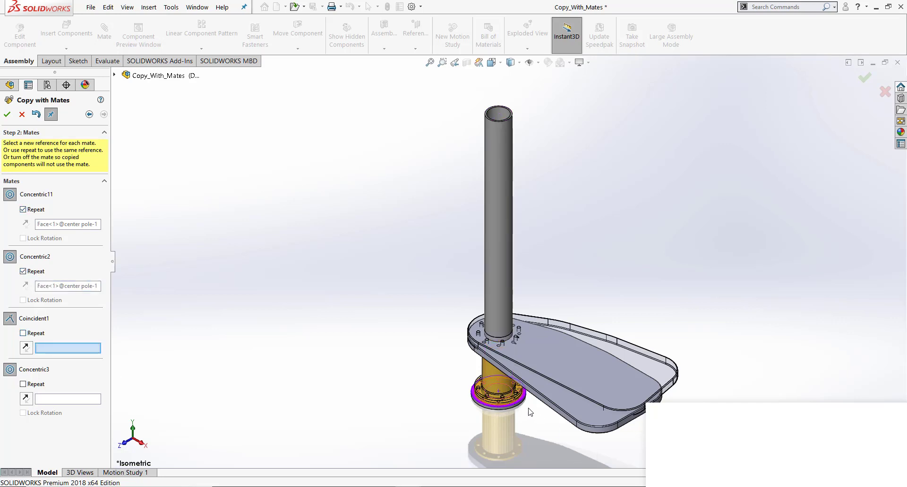
pyautogui.scroll(-3, 527, 411)
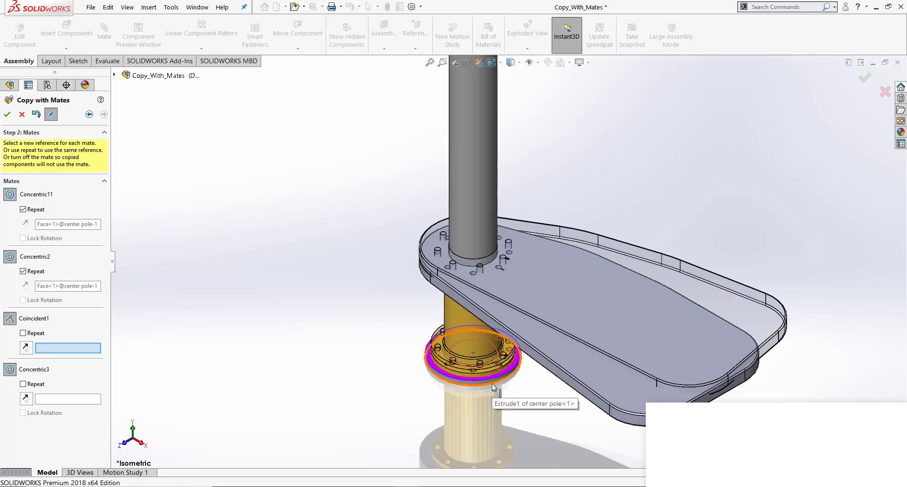
pyautogui.click(622, 379)
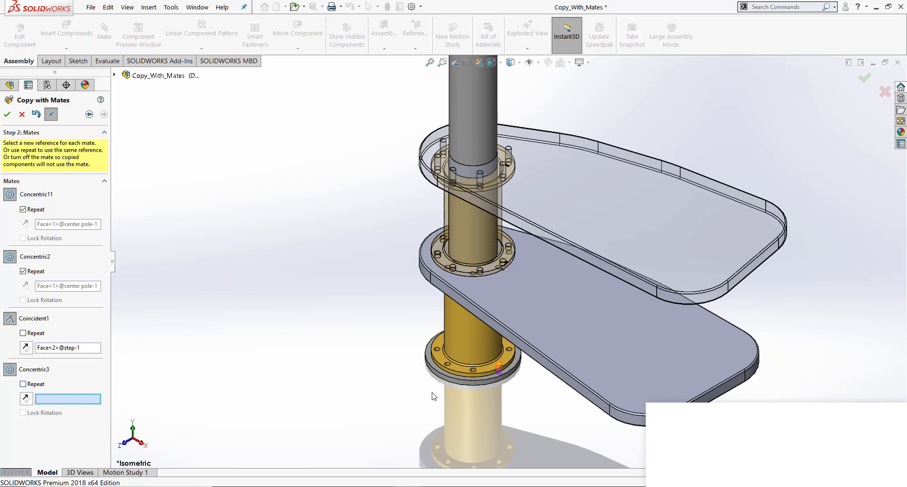
# Step: Assign a bolt hole in the existing spacer's upper flange to Concentric3 and place the copied spacer and step
pyautogui.scroll(2, 608, 397)
pyautogui.moveTo(599, 382); pyautogui.dragTo(583, 278, button='middle')
pyautogui.scroll(1, 557, 416)
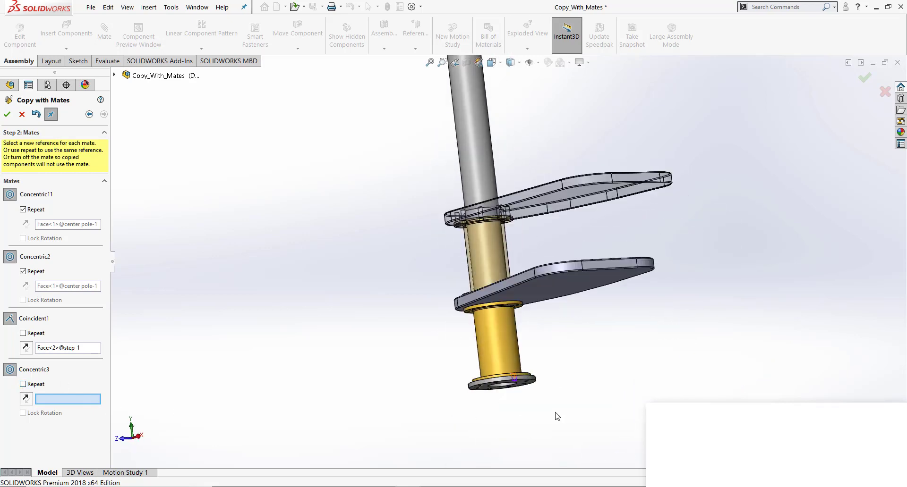
pyautogui.scroll(-3, 518, 303)
pyautogui.scroll(-6, 510, 268)
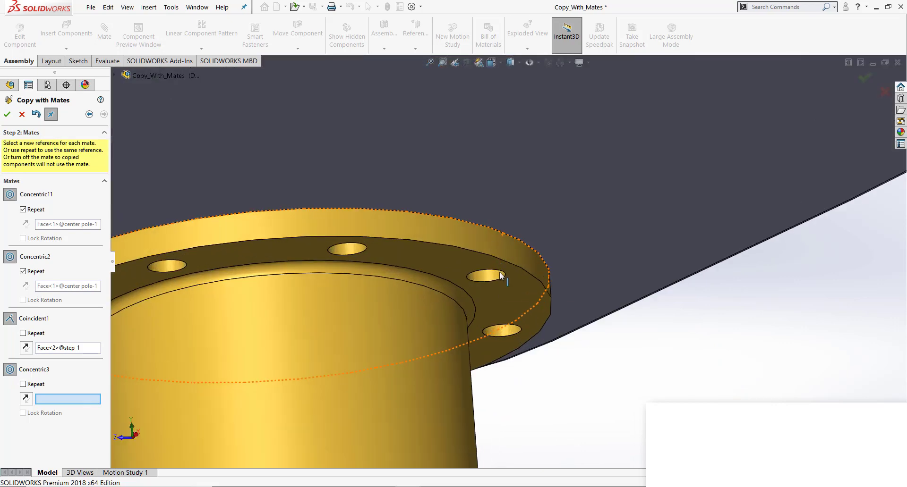
pyautogui.click(492, 280)
pyautogui.scroll(8, 491, 276)
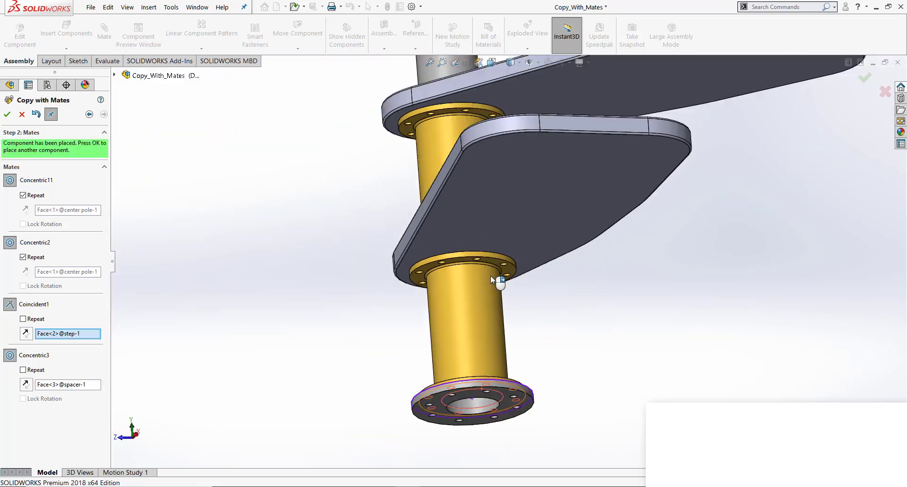
pyautogui.moveTo(490, 276); pyautogui.dragTo(512, 399, button='middle')
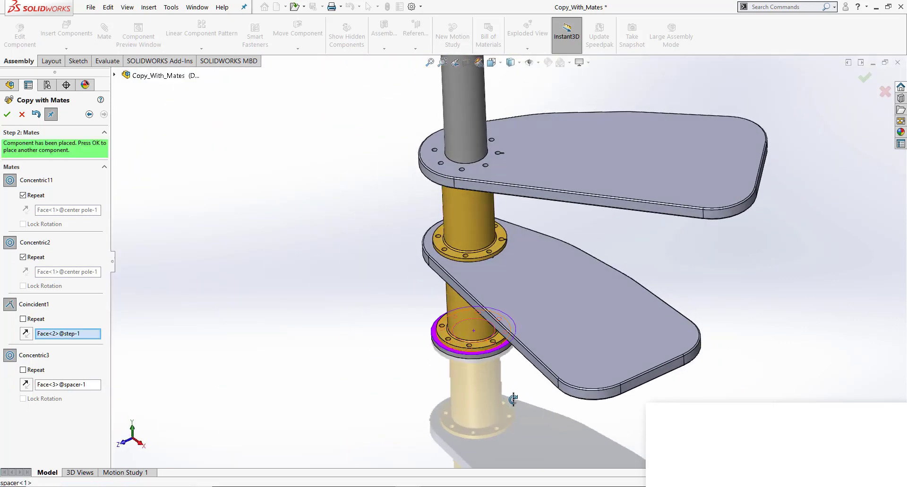
pyautogui.click(5, 118)
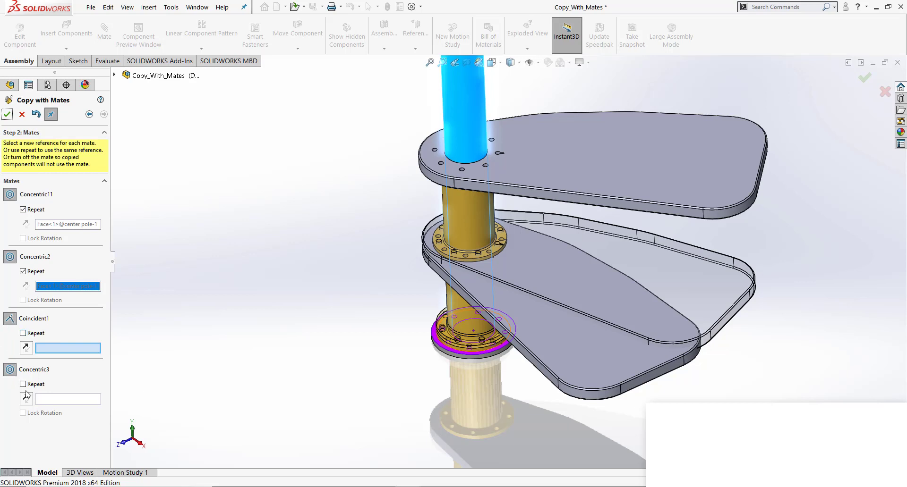
# Step: Assign the uppermost step's top face to Coincident1 and a bolt hole in the spacer flange directly beneath that step to Concentric3
pyautogui.click(615, 141)
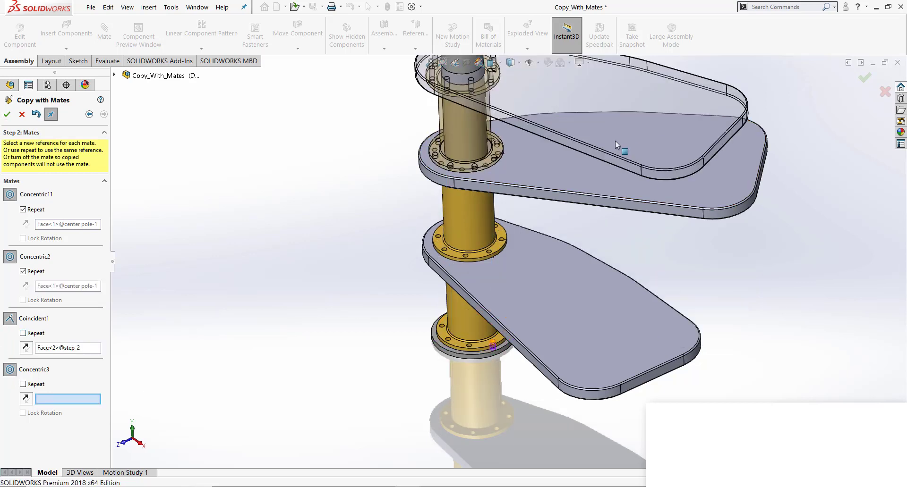
pyautogui.scroll(3, 615, 141)
pyautogui.moveTo(628, 222); pyautogui.dragTo(583, 179, button='middle')
pyautogui.scroll(-6, 529, 237)
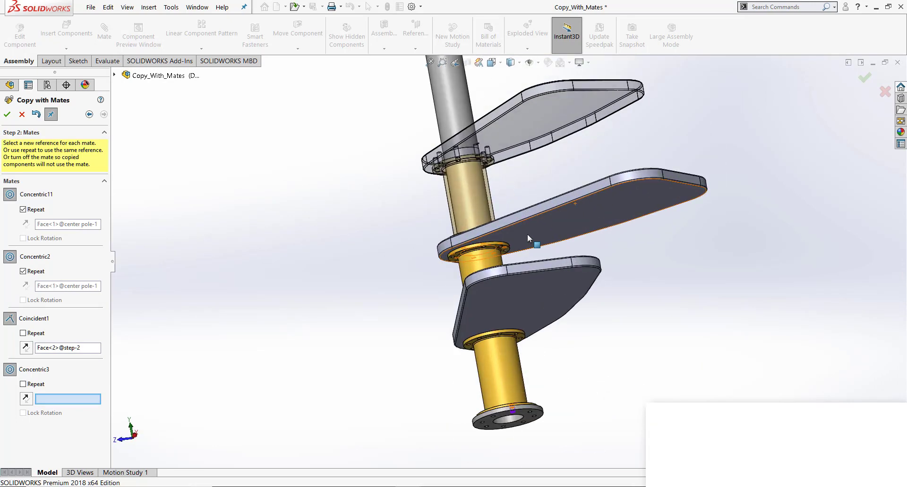
pyautogui.moveTo(510, 253); pyautogui.dragTo(475, 263, button='middle')
pyautogui.scroll(-6, 480, 266)
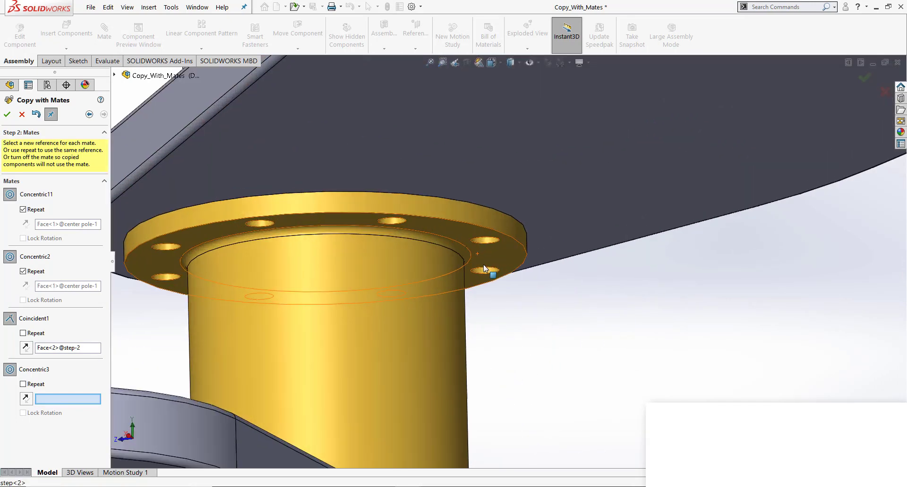
pyautogui.click(486, 234)
# Step: Accept the new step and spacer copy, finishing Copy with Mates, and show the staircase in isometric view
pyautogui.scroll(10, 487, 235)
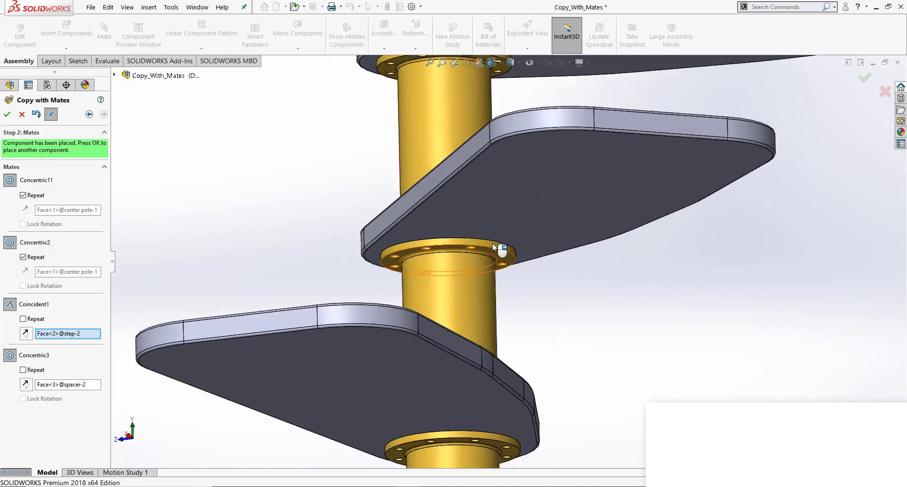
pyautogui.moveTo(492, 243); pyautogui.dragTo(493, 326, button='middle')
pyautogui.click(7, 115)
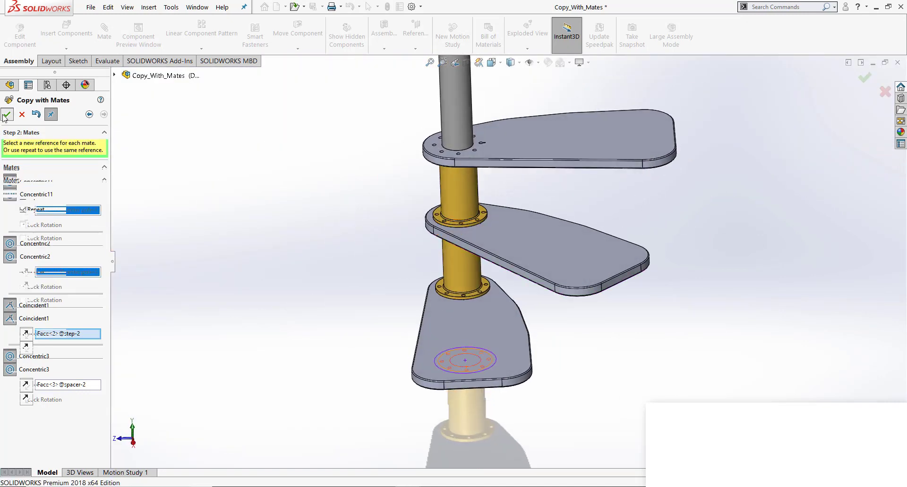
pyautogui.press('Escape')
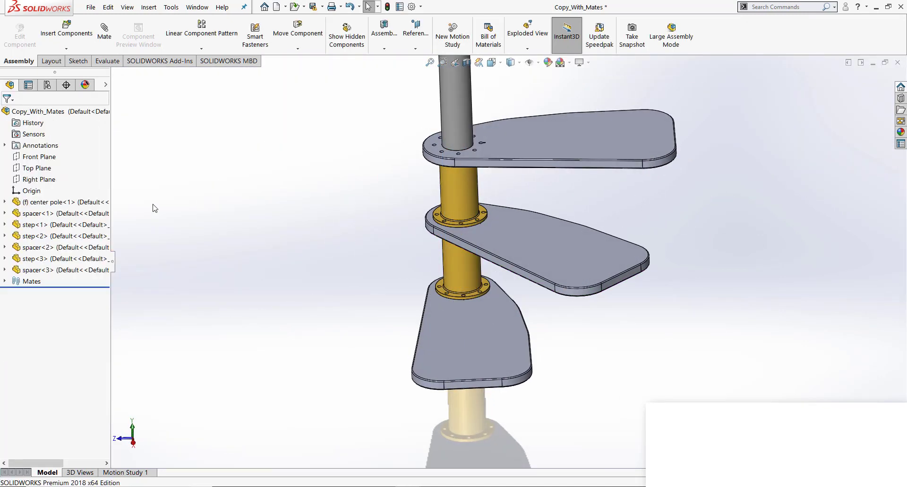
pyautogui.hotkey('ctrl', '7')
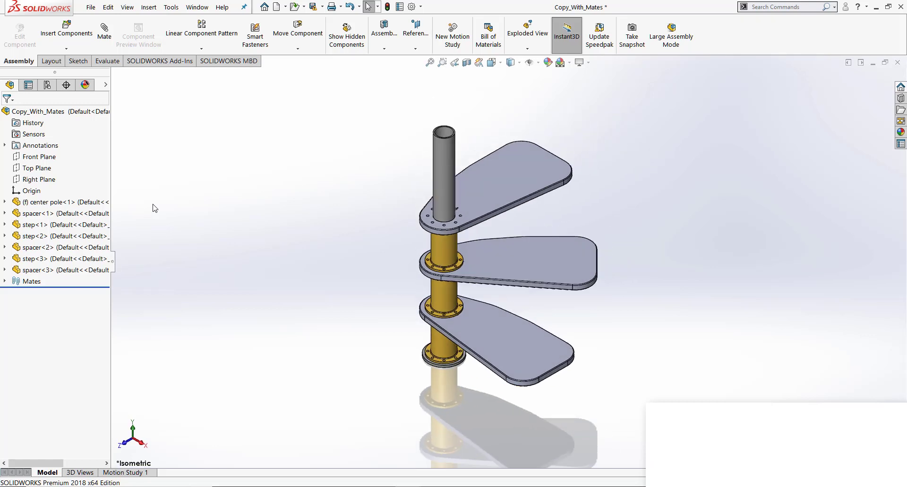